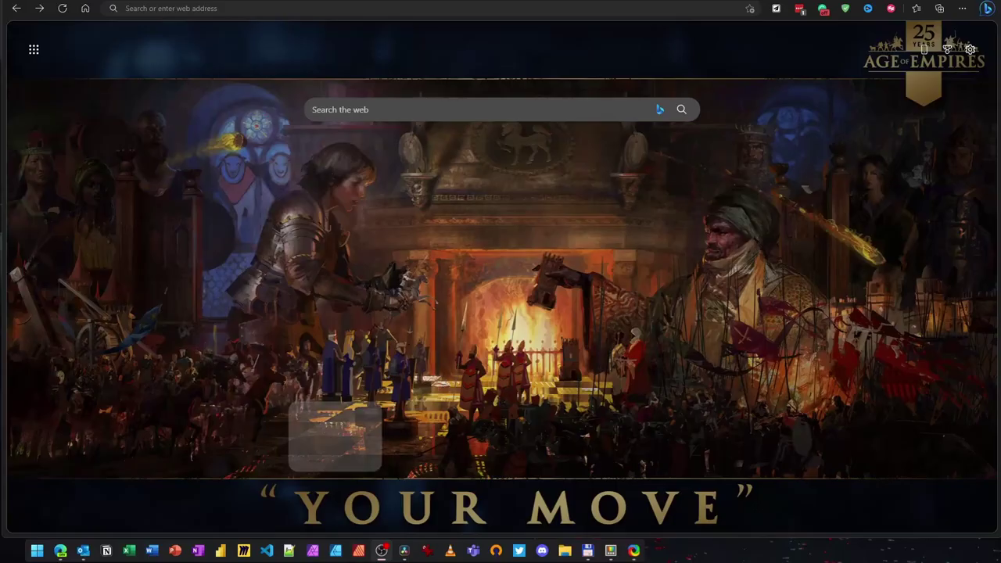
# Capture a screen region around the knight in the background artwork with ShareX, upload it, shorten its URL and copy the link.
pyautogui.hotkey('ctrl', 'alt', 'z')
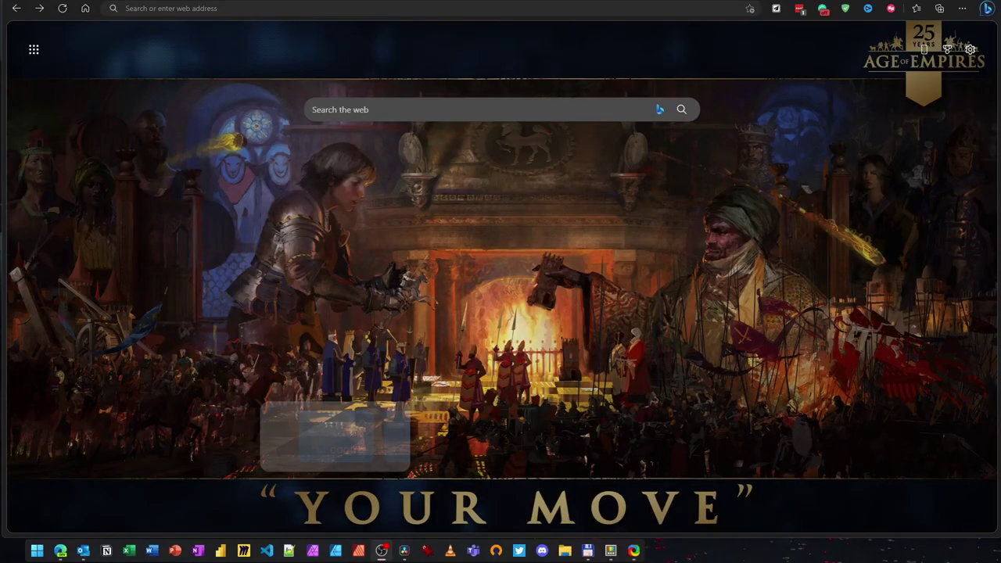
pyautogui.moveTo(203, 142); pyautogui.dragTo(445, 353)
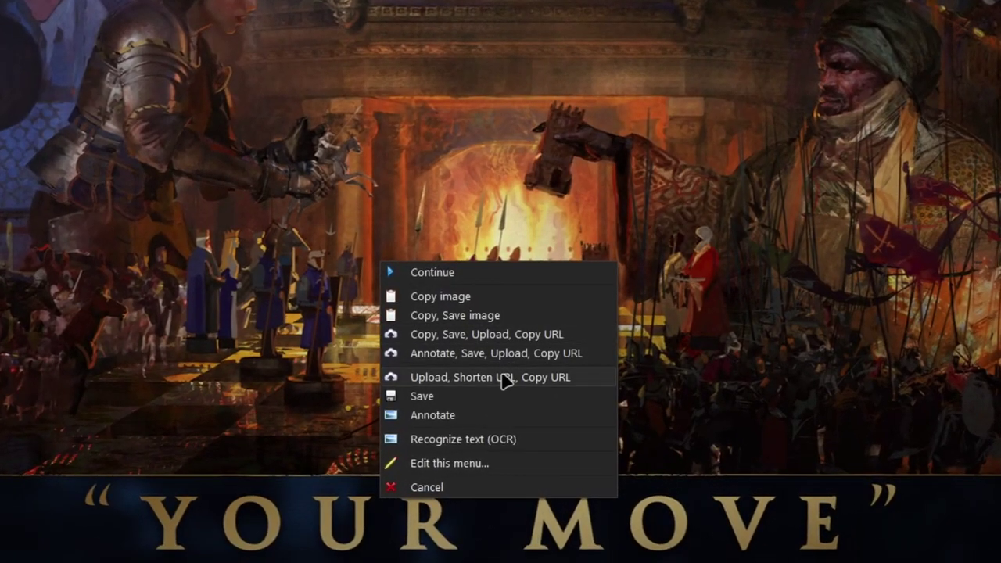
pyautogui.click(504, 379)
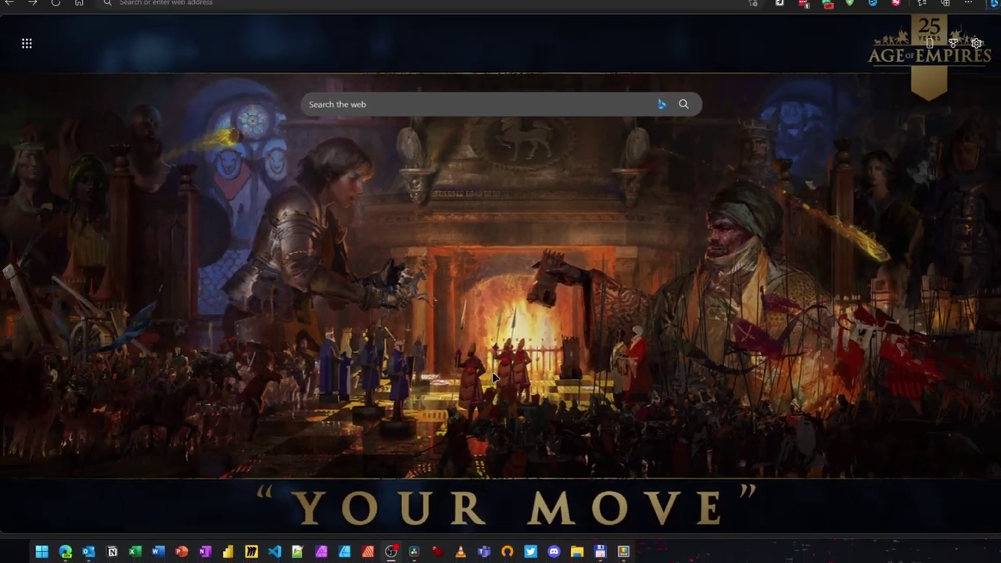
pyautogui.click(381, 10)
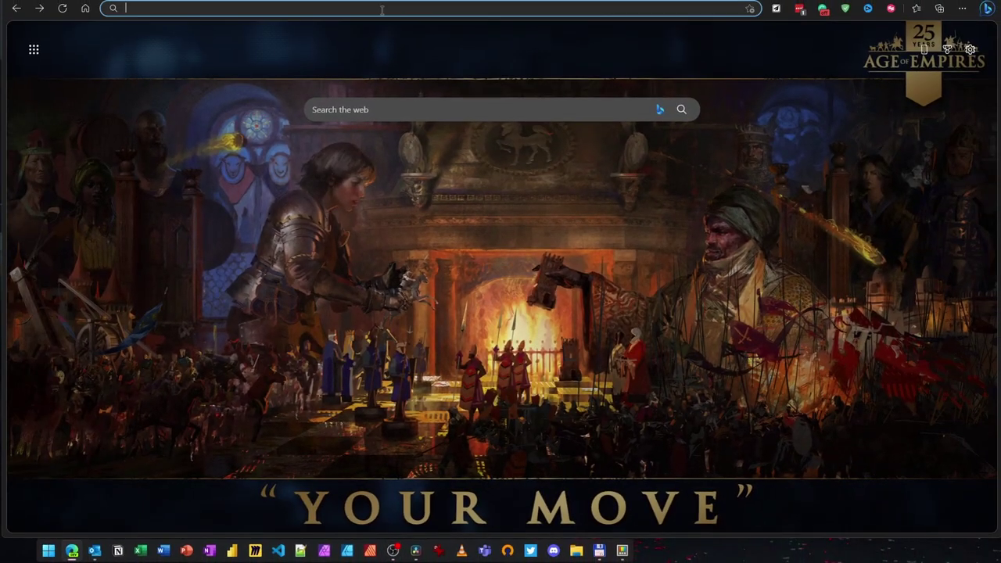
pyautogui.write('https://i.imgur.com/C80ubQK.png')
pyautogui.press('Return')
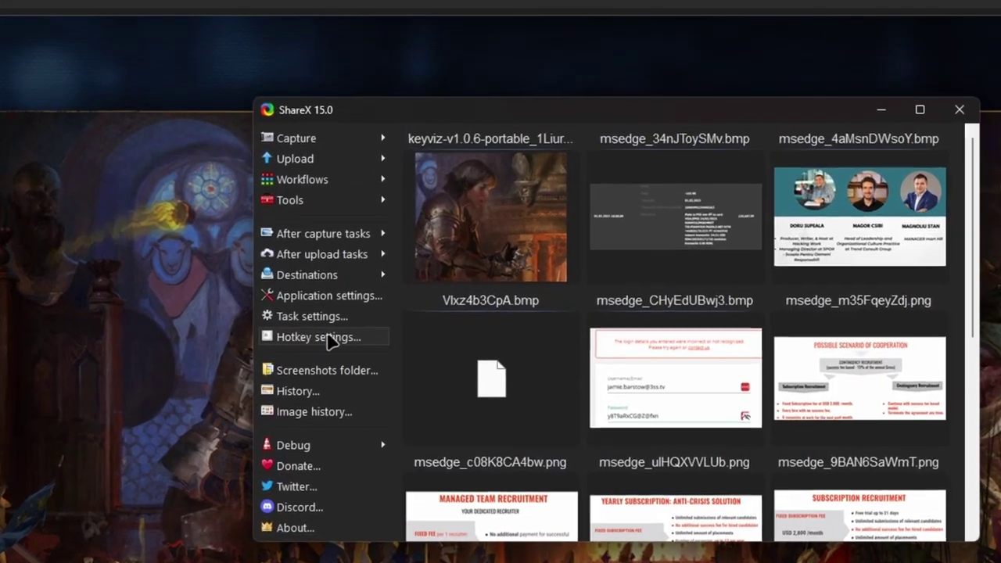
# In the ShareX hotkey settings, assign Ctrl + Alt + Z as the screen capture shortcut.
pyautogui.click(323, 217)
pyautogui.click(517, 136)
pyautogui.hotkey('ctrl', 'alt', 'z')
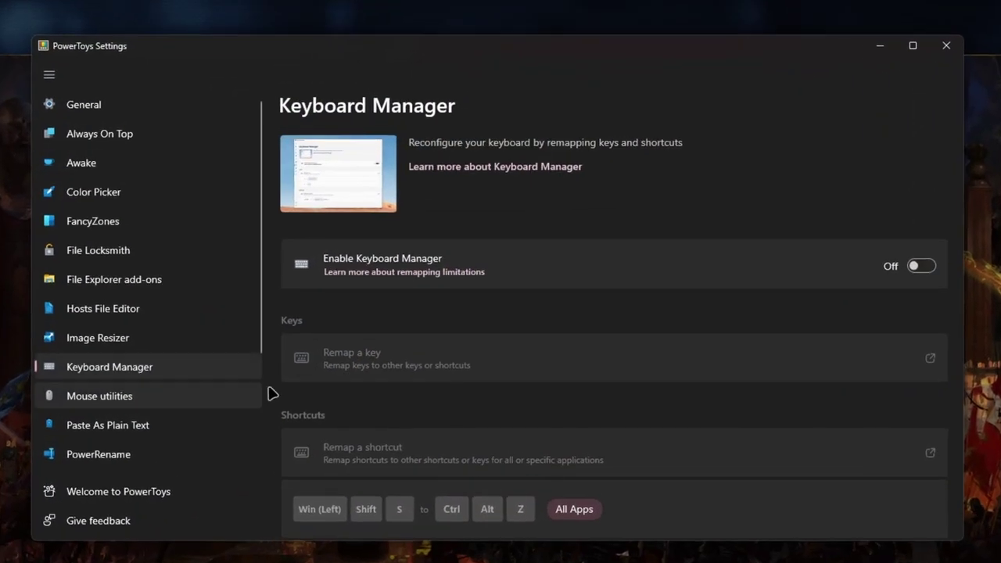
# In PowerToys, enable Keyboard Manager and confirm remapping Win (Left) + Shift + S to Ctrl + Alt + Z for all apps.
pyautogui.click(921, 266)
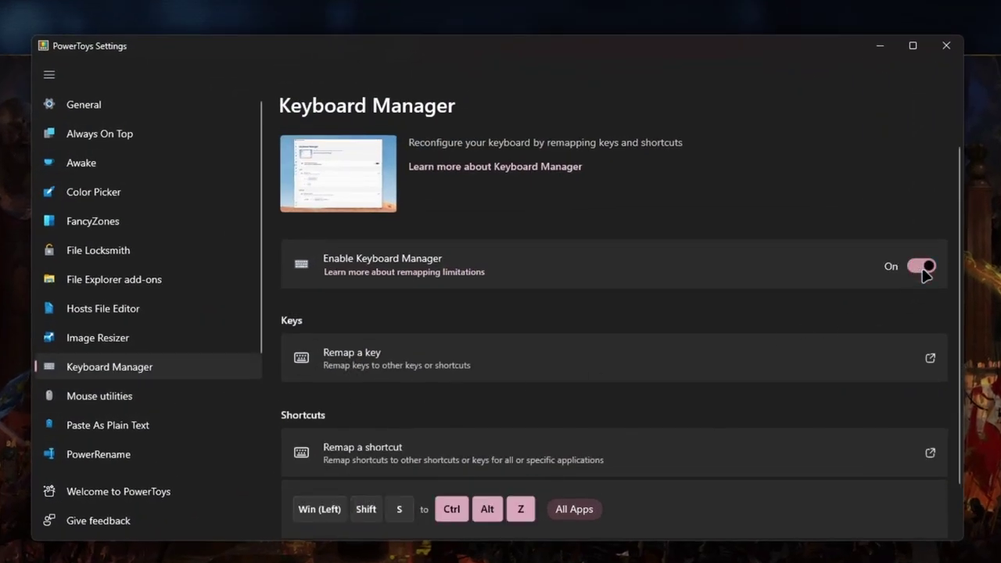
pyautogui.scroll(-2, 695, 287)
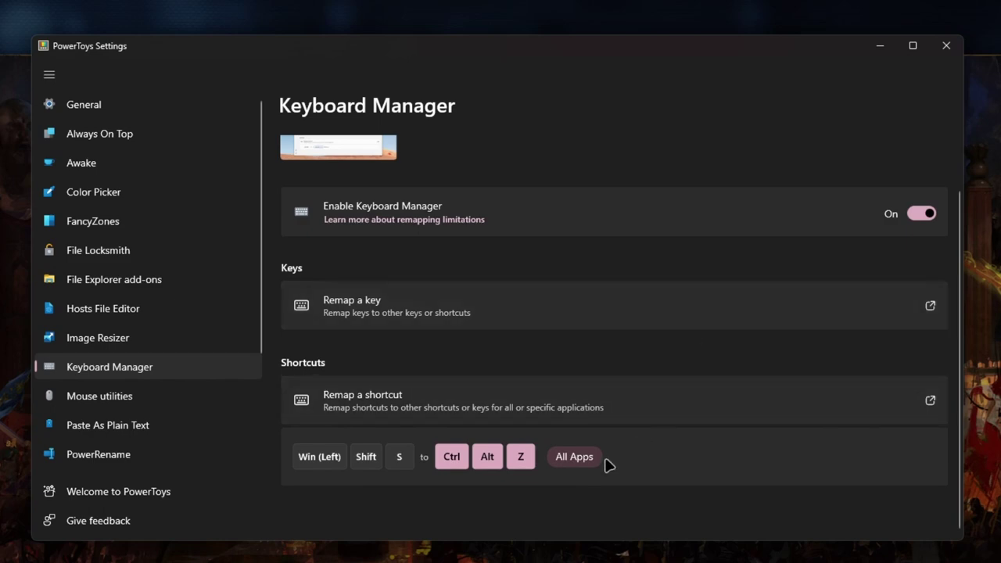
pyautogui.click(892, 414)
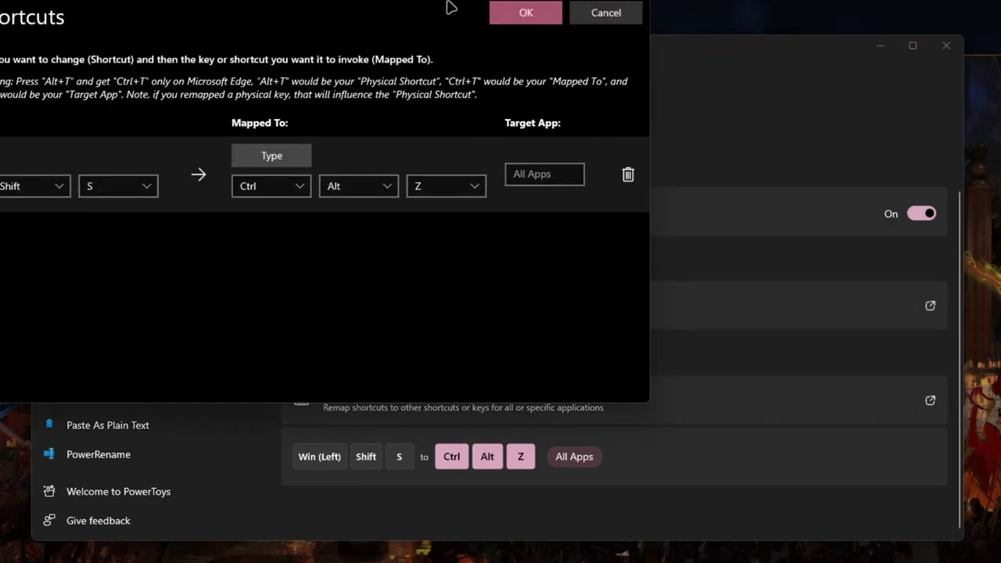
pyautogui.moveTo(499, 17); pyautogui.dragTo(670, 94)
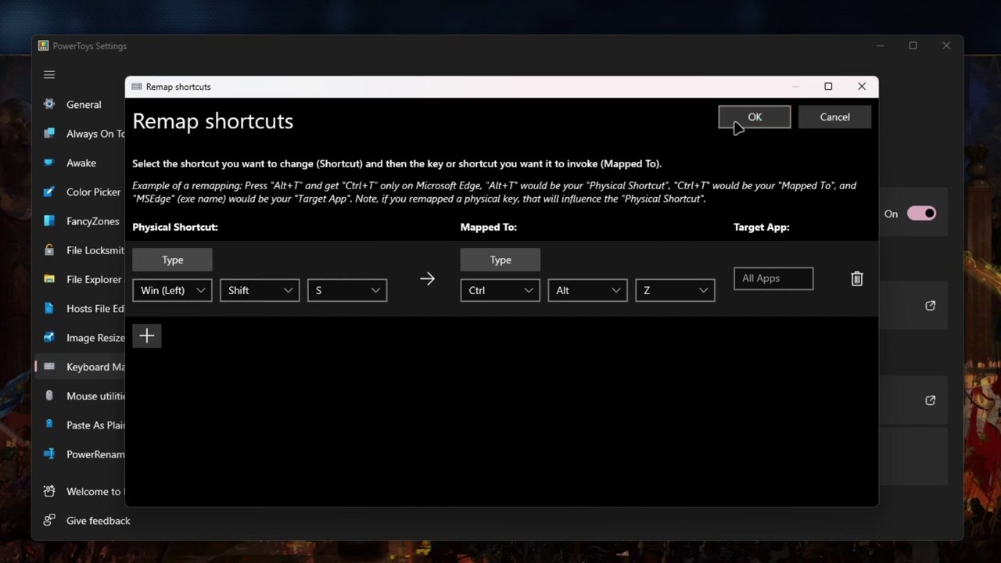
pyautogui.click(755, 117)
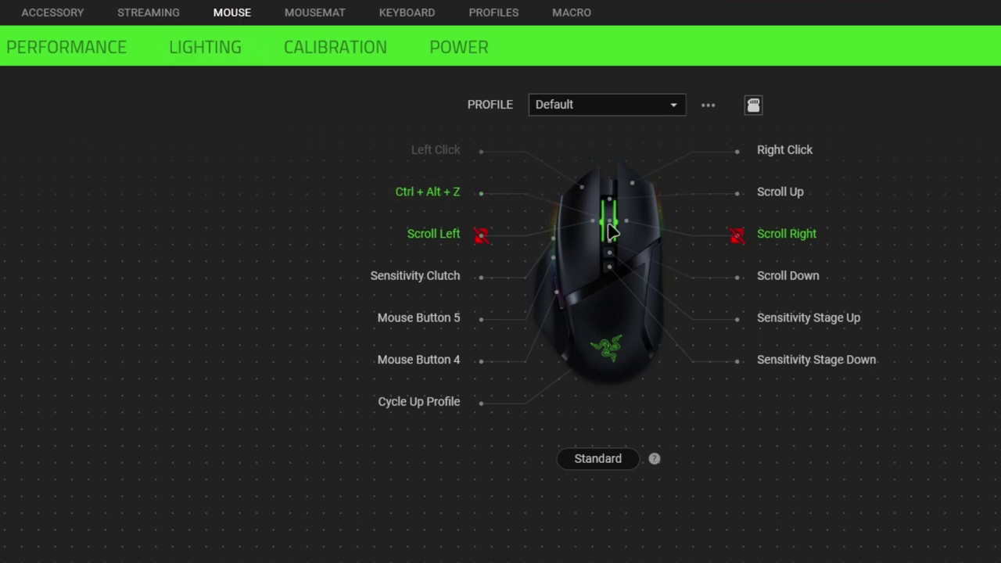
# In the Razer mouse settings, open the assignment of the button mapped to Ctrl + Alt + Z.
pyautogui.click(441, 198)
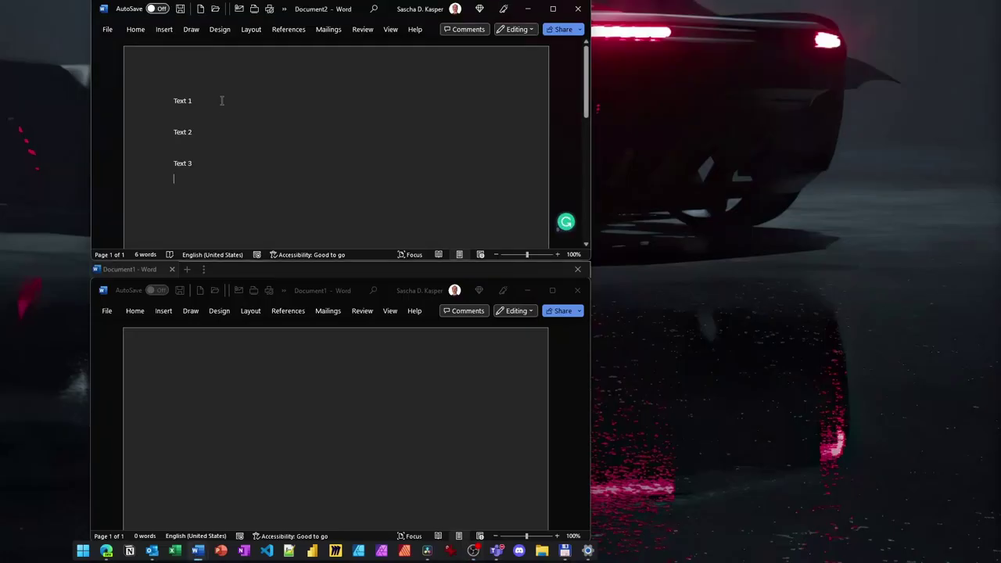
# Copy the lines Text 1, Text 2 and Text 3 one after another from Document2.
pyautogui.click(157, 100)
pyautogui.hotkey('ctrl', 'c')
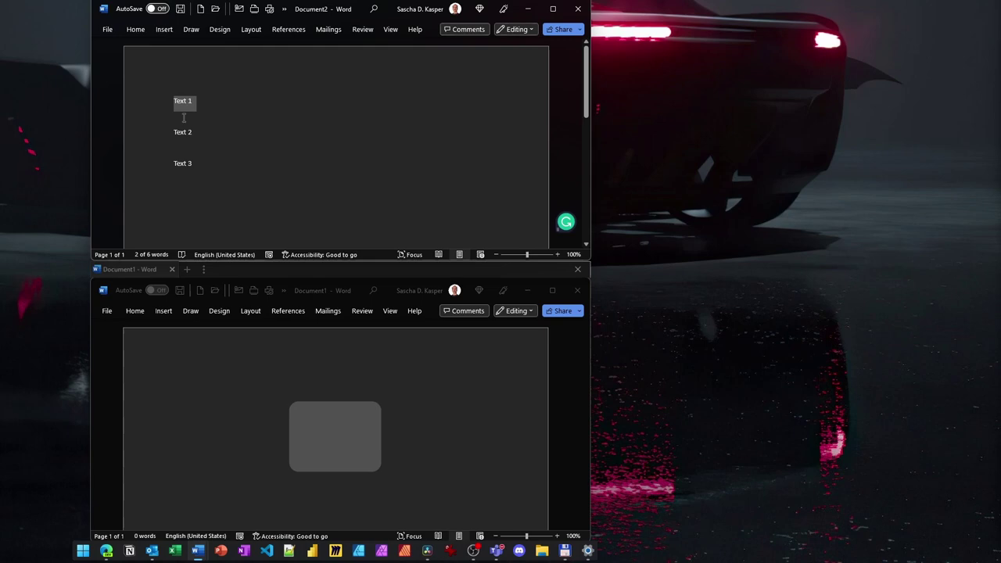
pyautogui.click(159, 133)
pyautogui.click(145, 166)
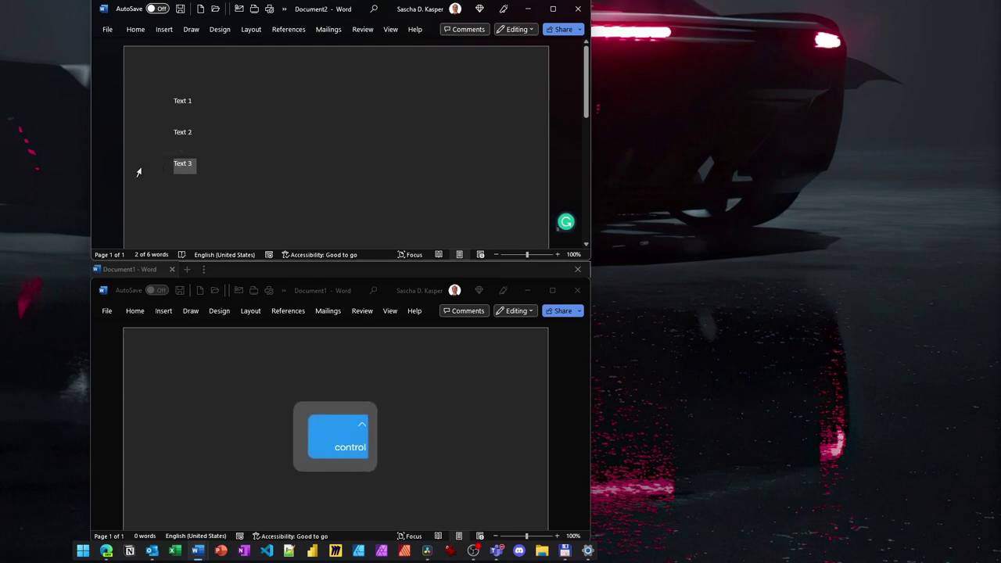
pyautogui.hotkey('ctrl', 'c')
# Paste Text 1, Text 2 and Text 3 into the empty Document1 from the clipboard history.
pyautogui.click(203, 384)
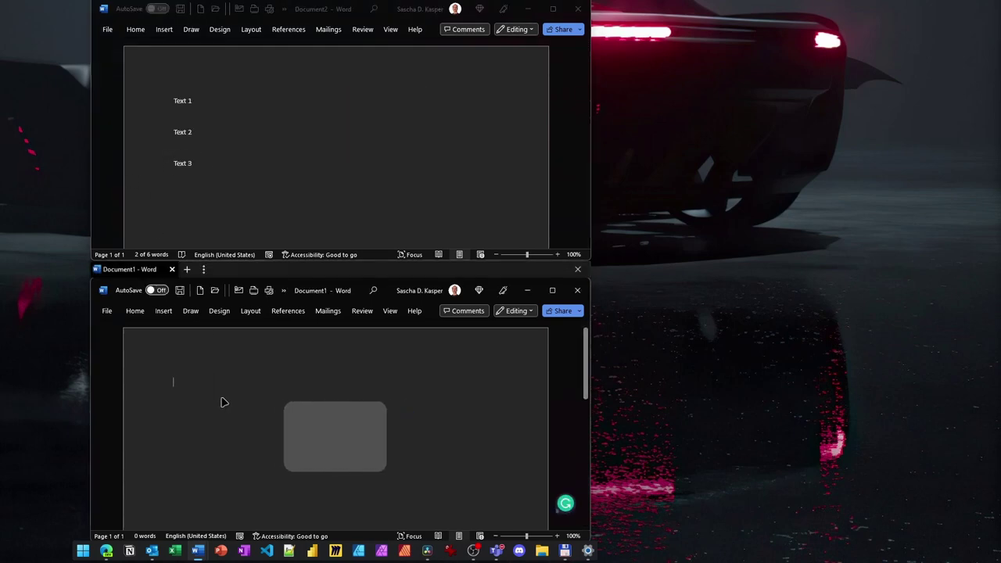
pyautogui.hotkey('ctrl', 'v')
pyautogui.press('super+v')
pyautogui.click(242, 342)
pyautogui.hotkey('ctrl', 'v')
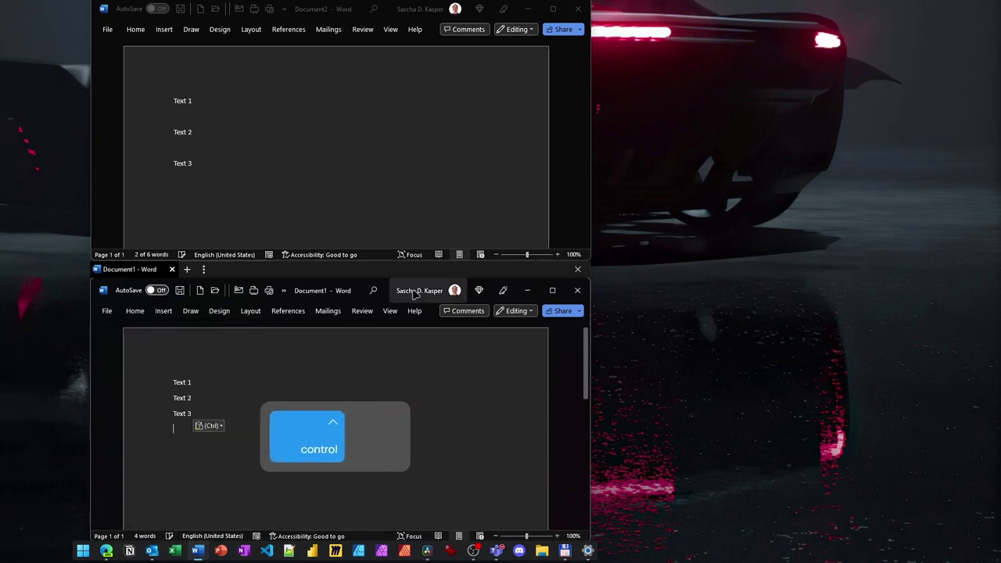
# Capture a screenshot of the three text lines in Document2 and open the clipboard history.
pyautogui.press('ctrl+Print')
pyautogui.moveTo(153, 64); pyautogui.dragTo(224, 185)
pyautogui.click(313, 206)
pyautogui.press('super+v')
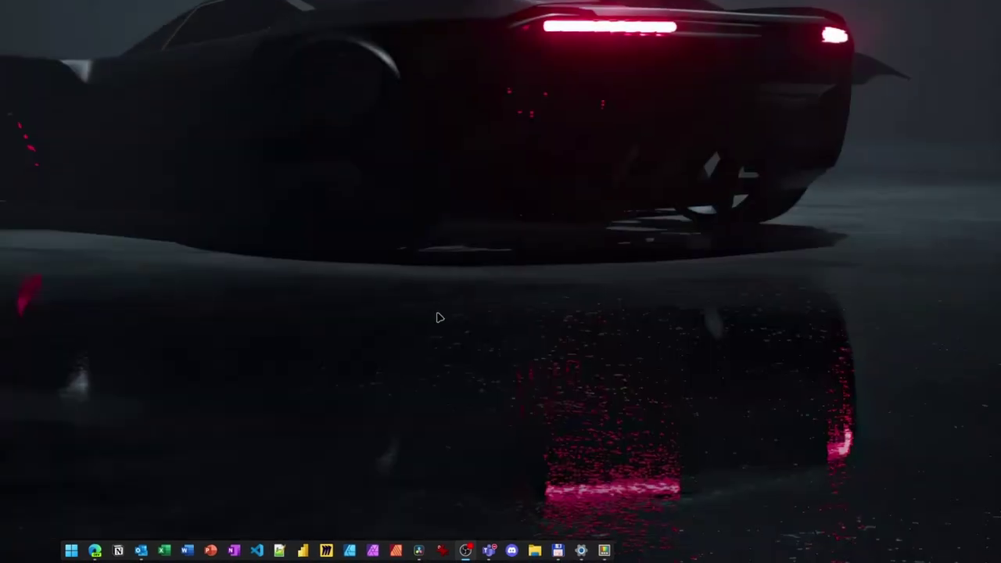
pyautogui.hotkey('ctrl', '`')
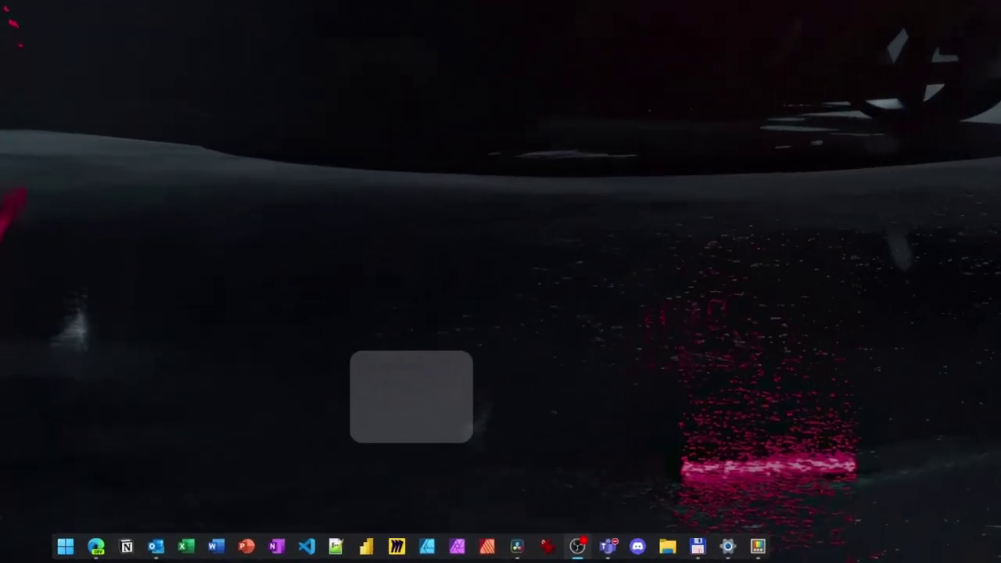
pyautogui.hotkey('ctrl', 'shift', '`')
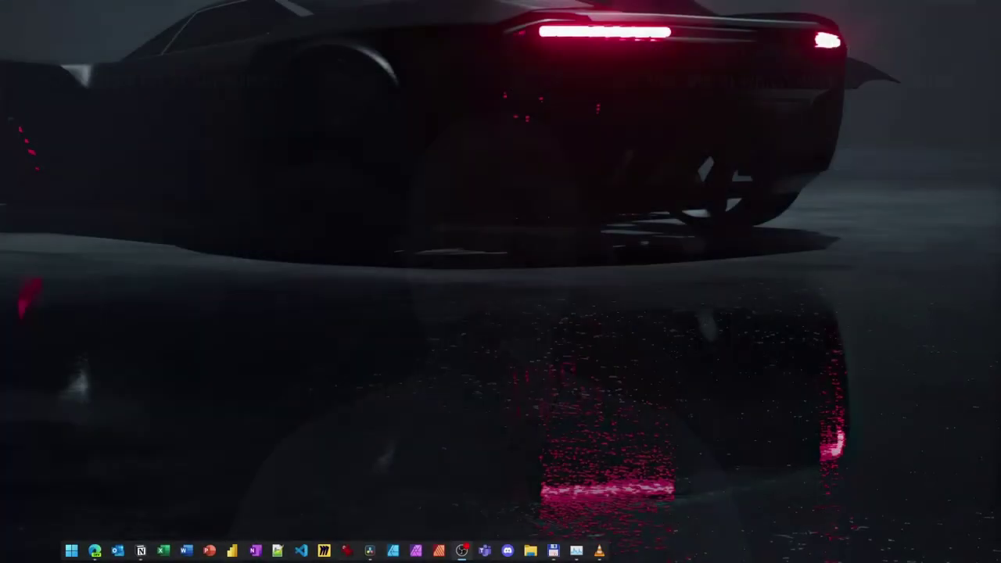
# Search PowerToys Run for "power", trying the prefixes ".", "$" and "%" to filter the results.
pyautogui.hotkey('alt', 'space')
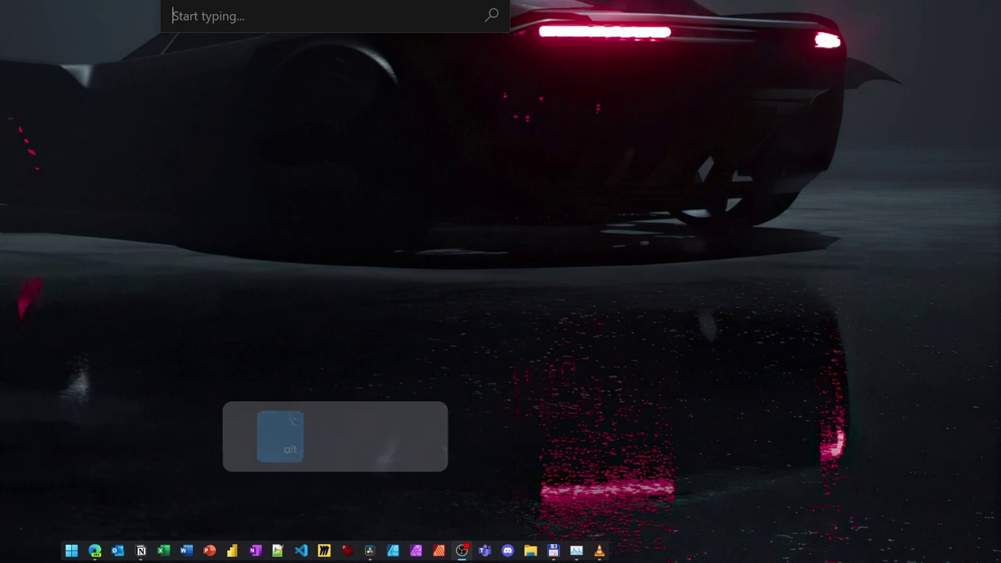
pyautogui.write('power')
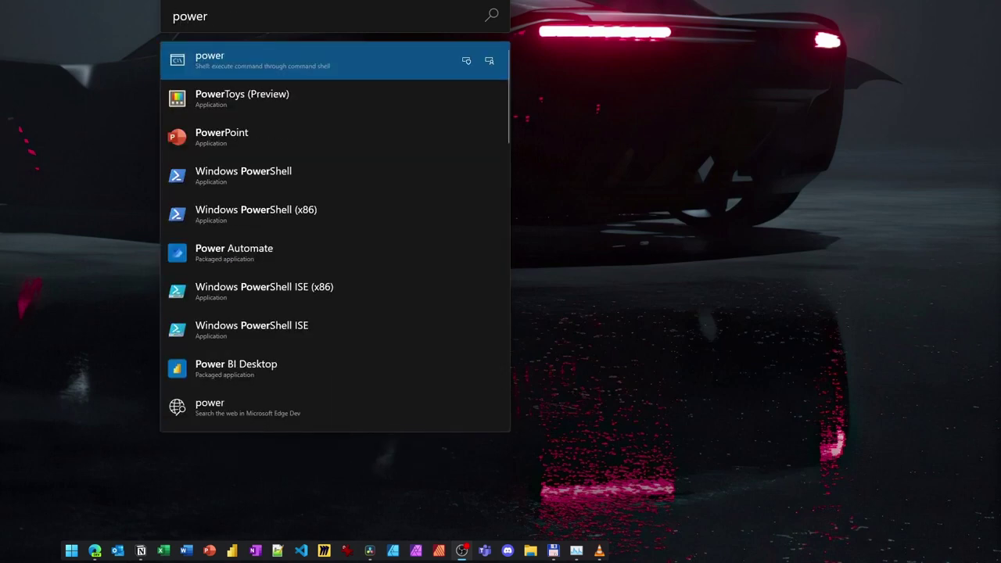
pyautogui.write('.')
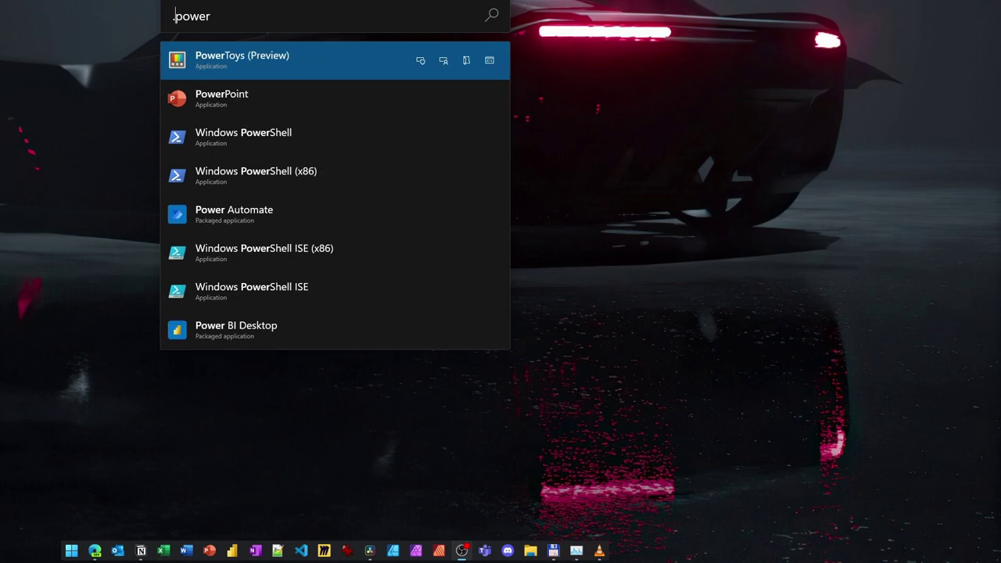
pyautogui.write('$')
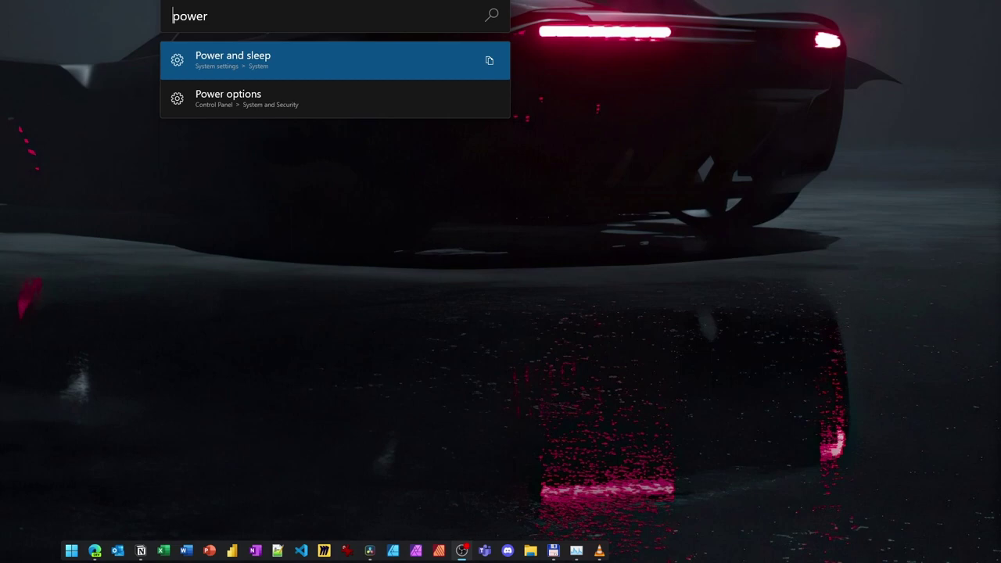
pyautogui.write('%')
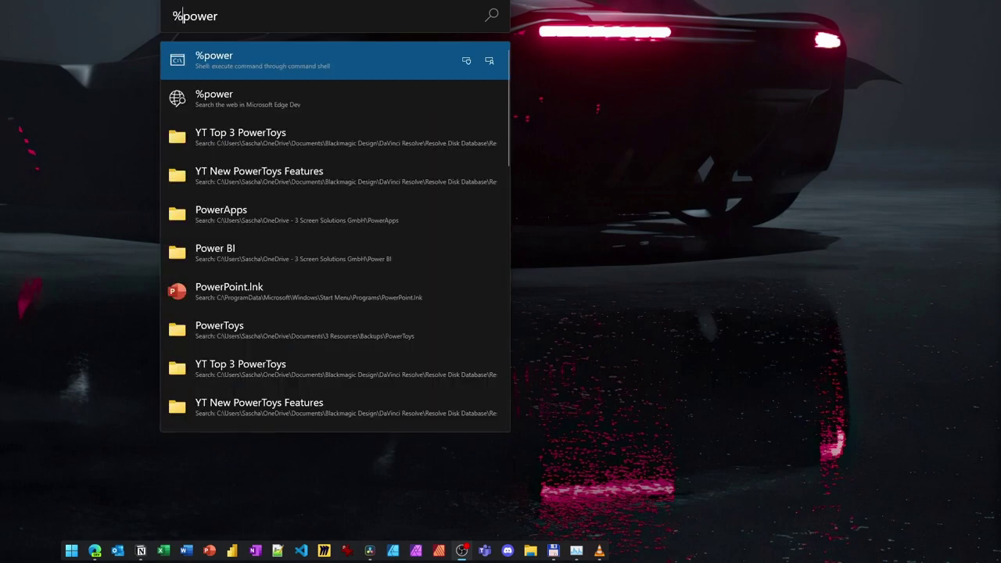
# Replace the query with 980980*234243 to calculate the product in PowerToys Run.
pyautogui.hotkey('ctrl', 'a')
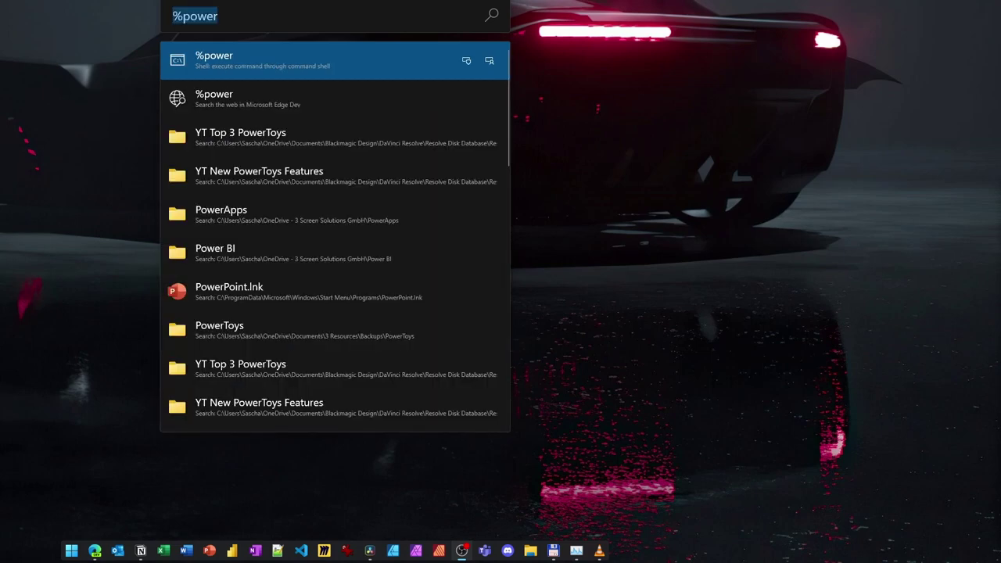
pyautogui.write('980980')
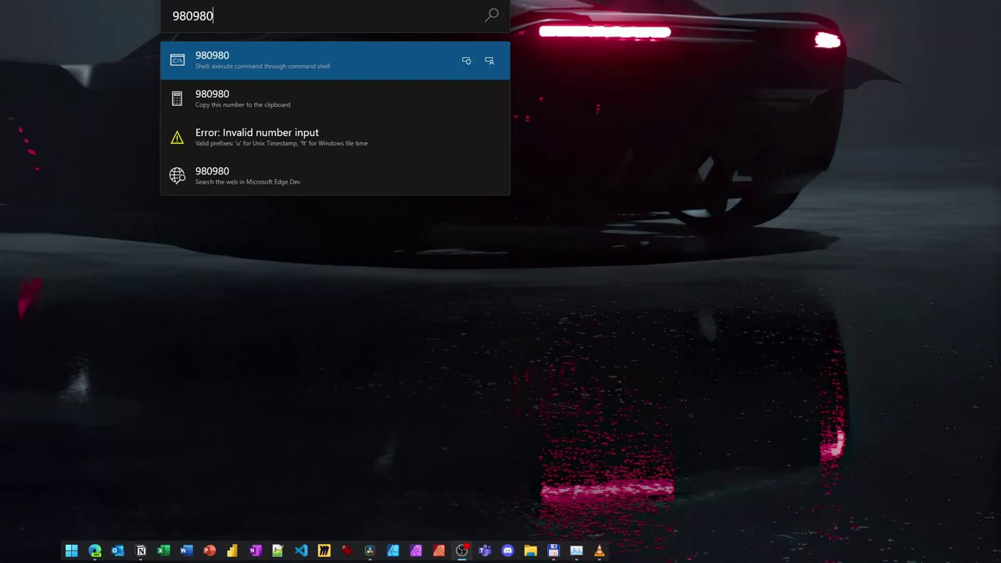
pyautogui.write('*234243')
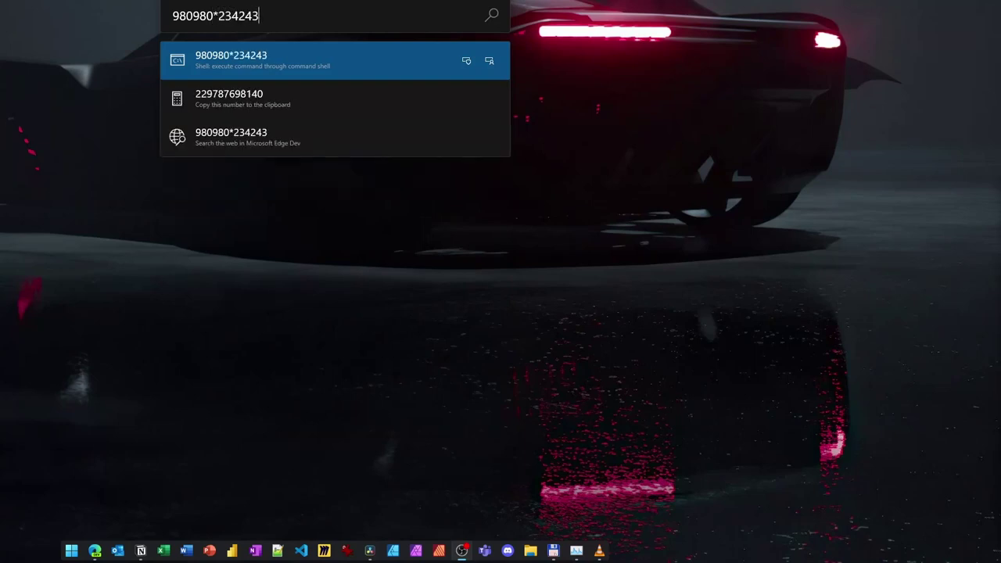
pyautogui.press('Tab')
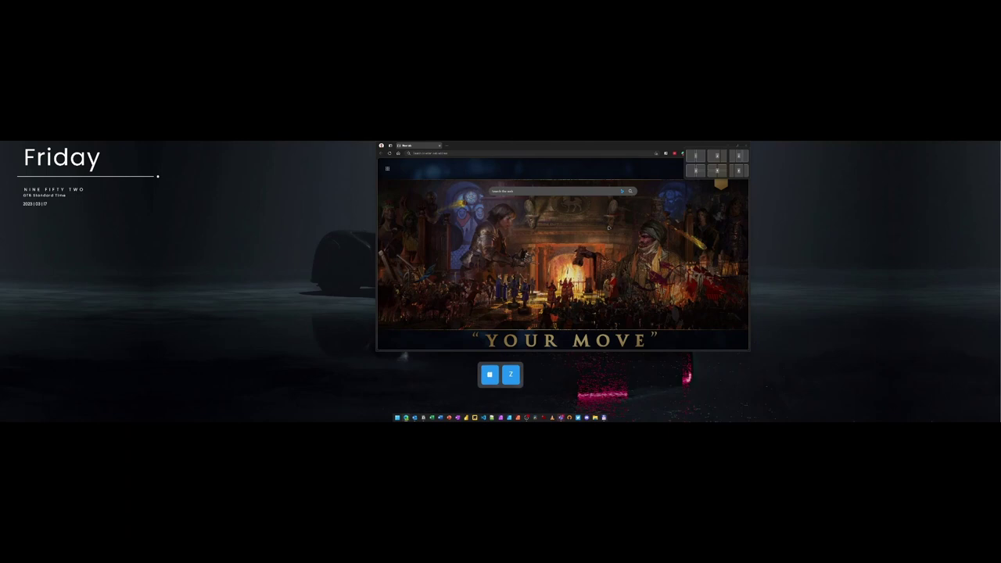
# Snap the browser window to the right half of the screen using zone 2 of snap layout 1, and dismiss the window suggestions.
pyautogui.press('1')
pyautogui.press('2')
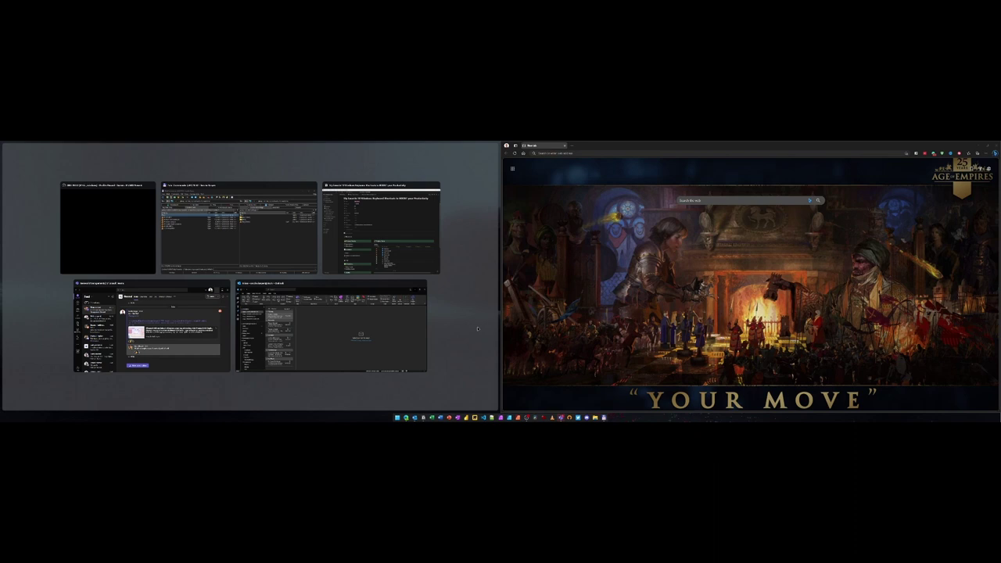
pyautogui.press('Escape')
# Apply a snap layout to the browser window again, dismiss the window suggestions, and restore the window to its floating size.
pyautogui.press('super+z')
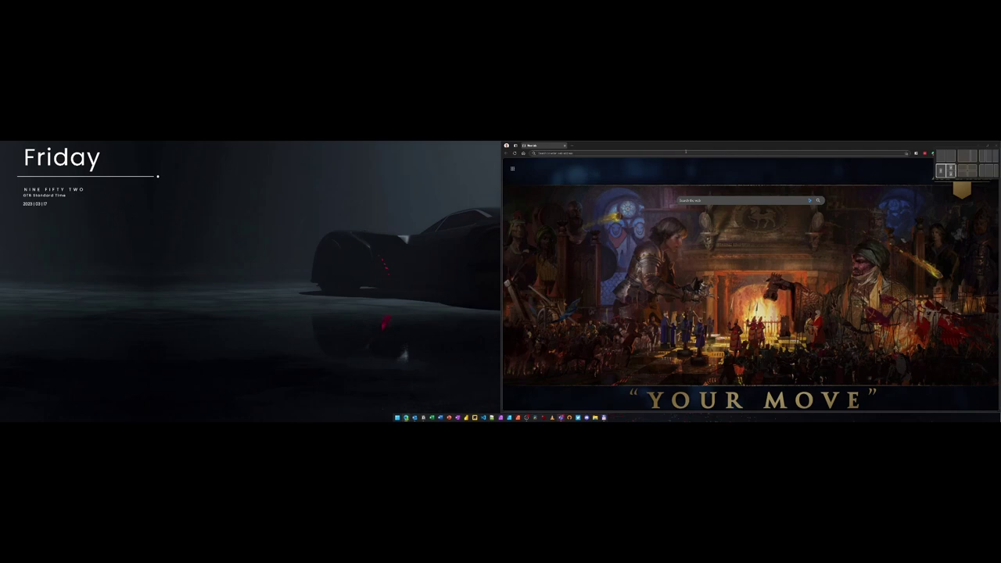
pyautogui.press('1')
pyautogui.press('2')
pyautogui.press('Escape')
pyautogui.press('super+Down')
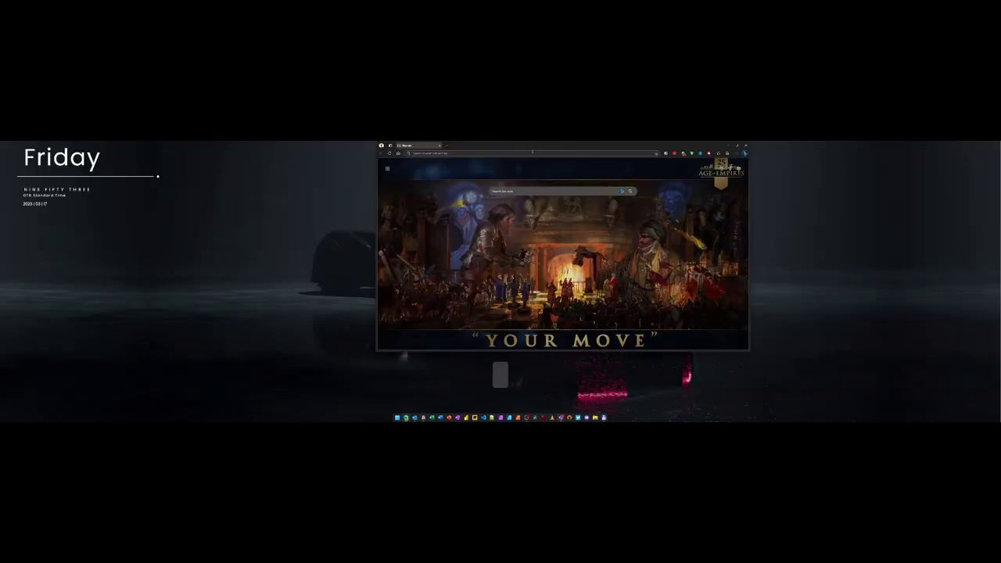
# Snap the browser window to different sides of the screen and move it between the upper and lower halves.
pyautogui.press('super+Right')
pyautogui.press('super+Left')
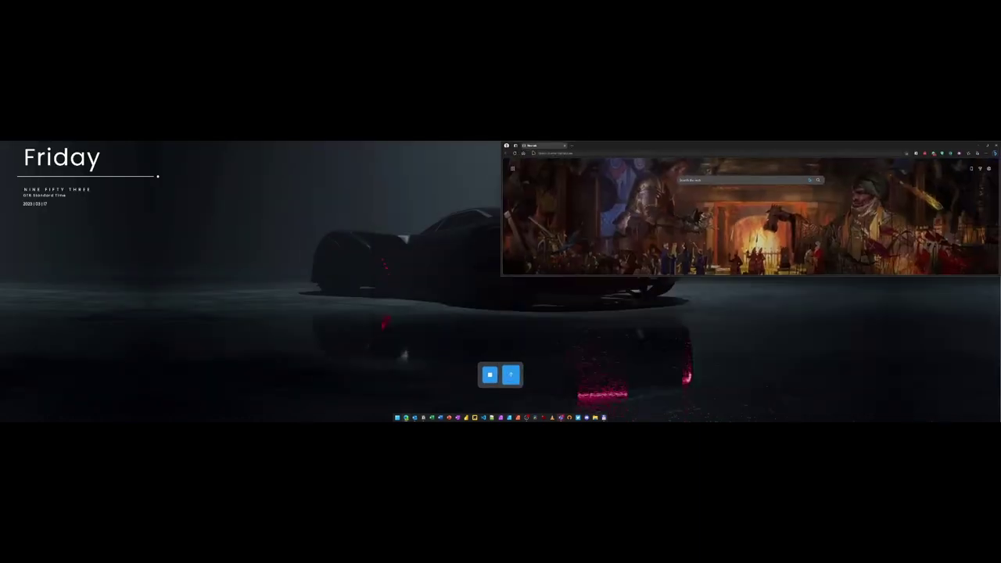
pyautogui.press('super+Right')
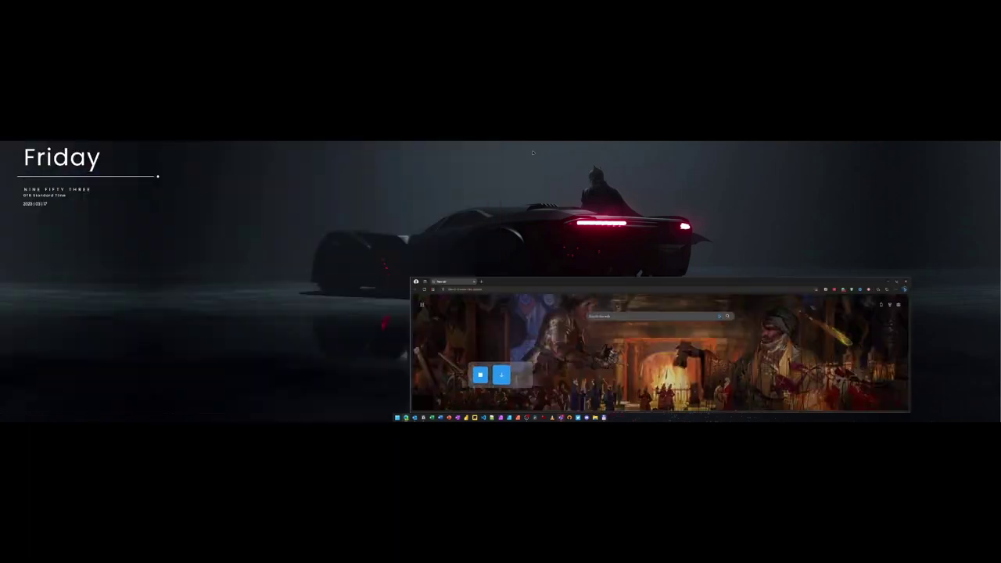
pyautogui.press('super+Down')
pyautogui.press('super+Up')
pyautogui.press('super+Down')
pyautogui.press('super+Up')
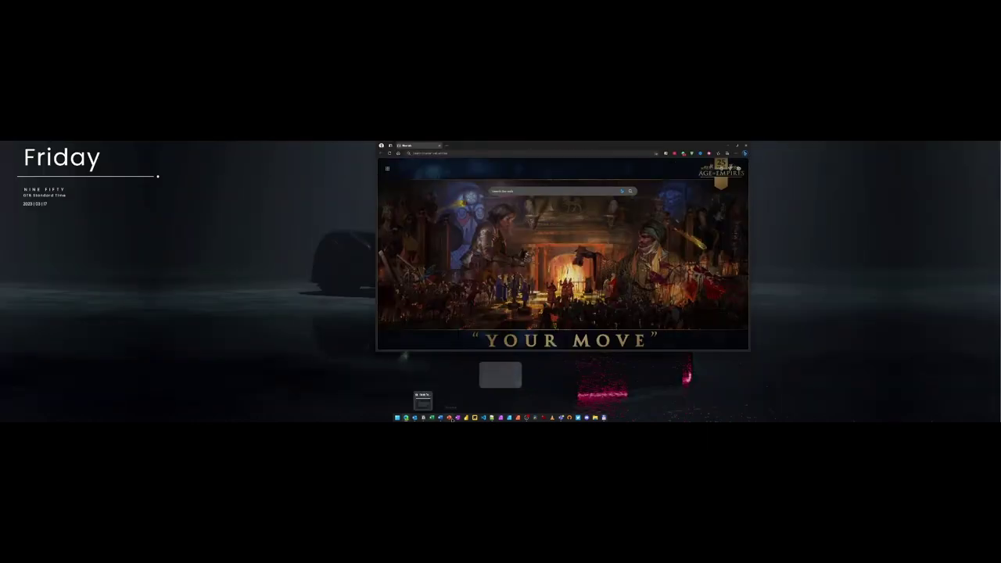
pyautogui.click(448, 417)
pyautogui.moveTo(613, 154); pyautogui.dragTo(307, 364)
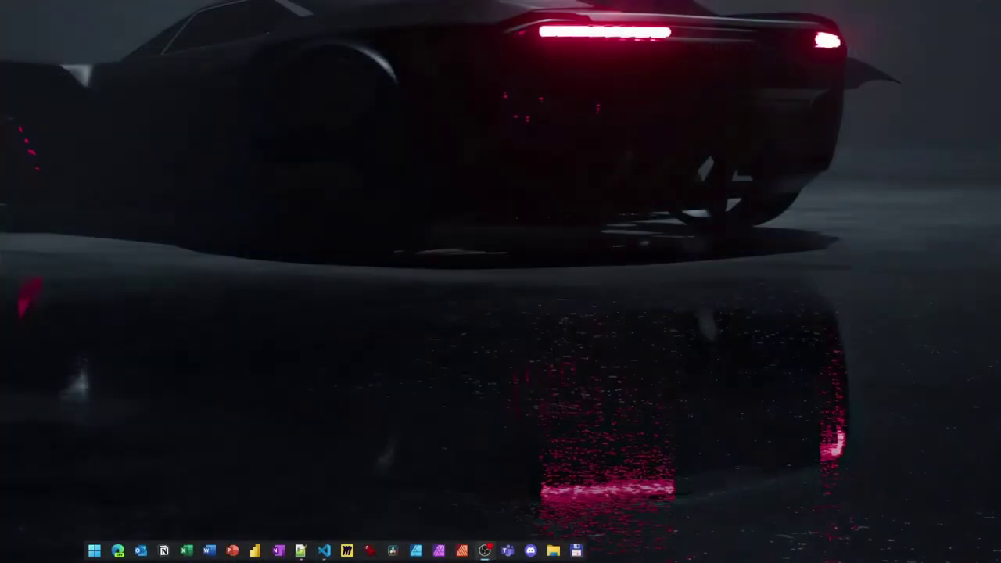
# Switch to Edge, Notepad++ and Visual Studio Code in turn using their taskbar positions 1, 9 and 10.
pyautogui.press('super+1')
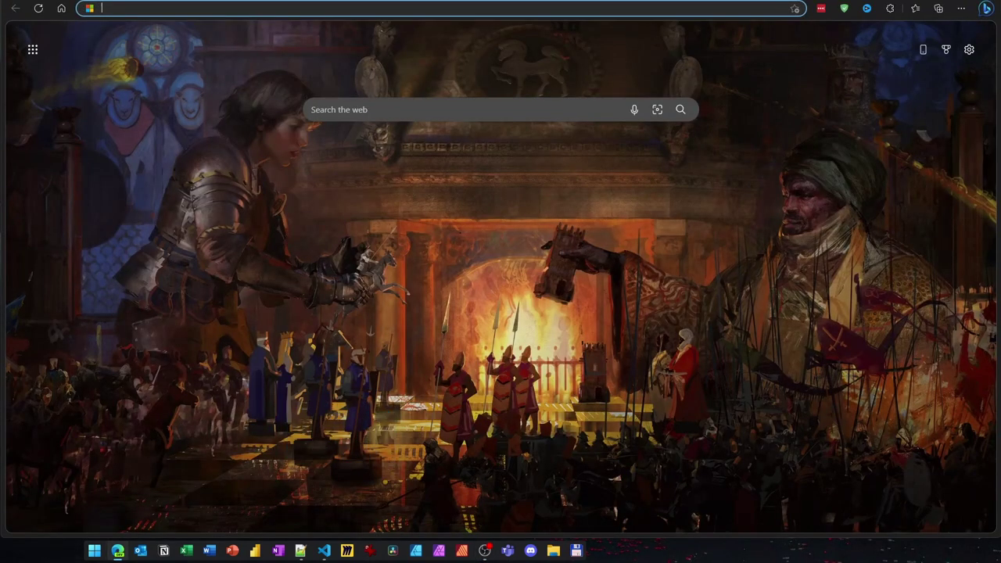
pyautogui.press('super+9')
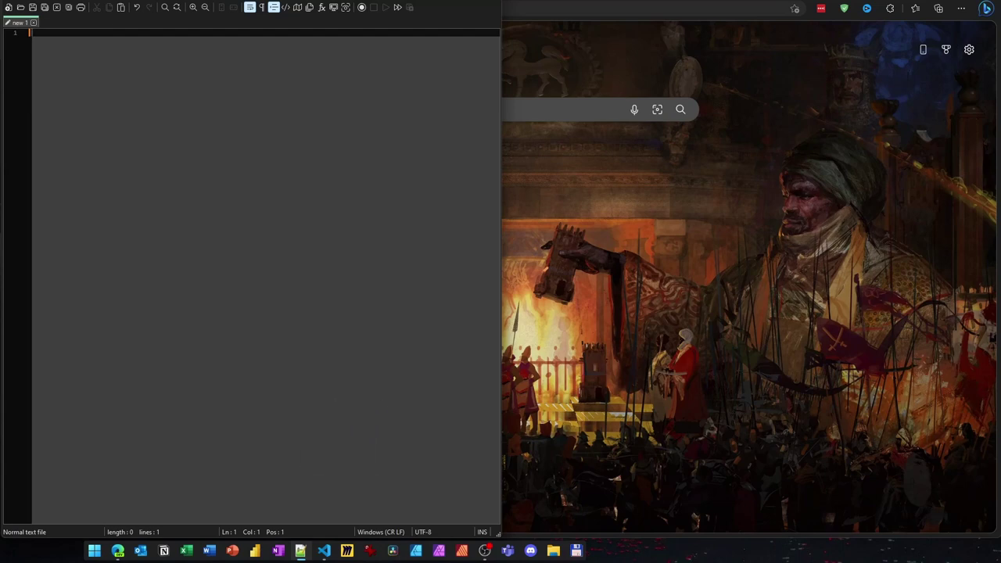
pyautogui.press('super+0')
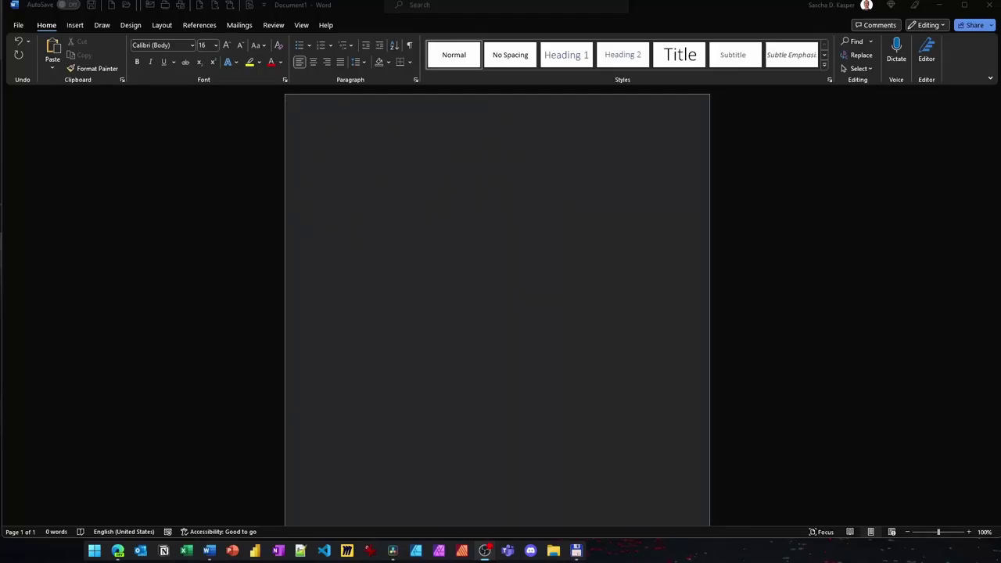
# Insert a grinning emoji in the blank Word document and the shrug kaomoji ¯\_(ツ)_/¯ three times on the line below.
pyautogui.press('super+period')
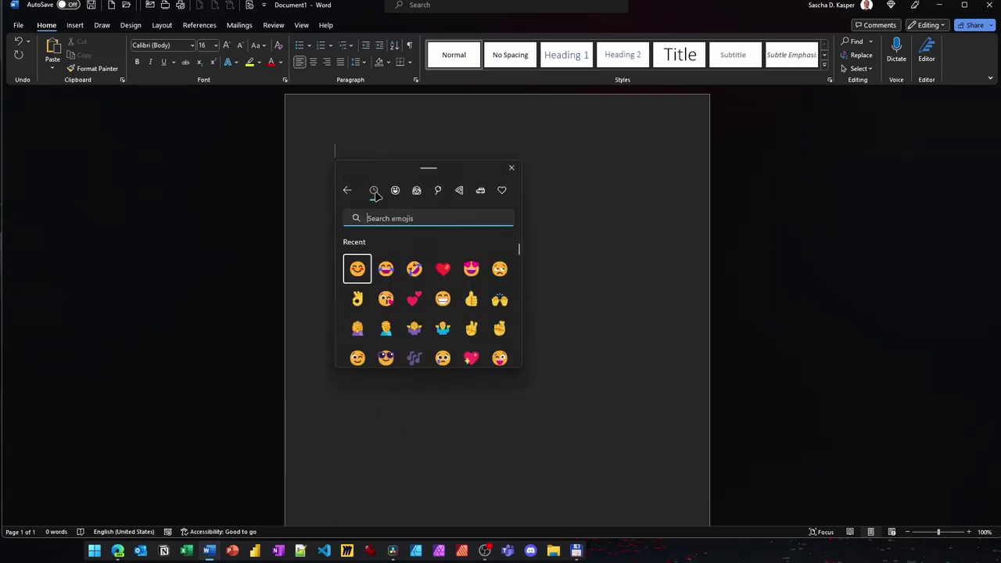
pyautogui.click(415, 269)
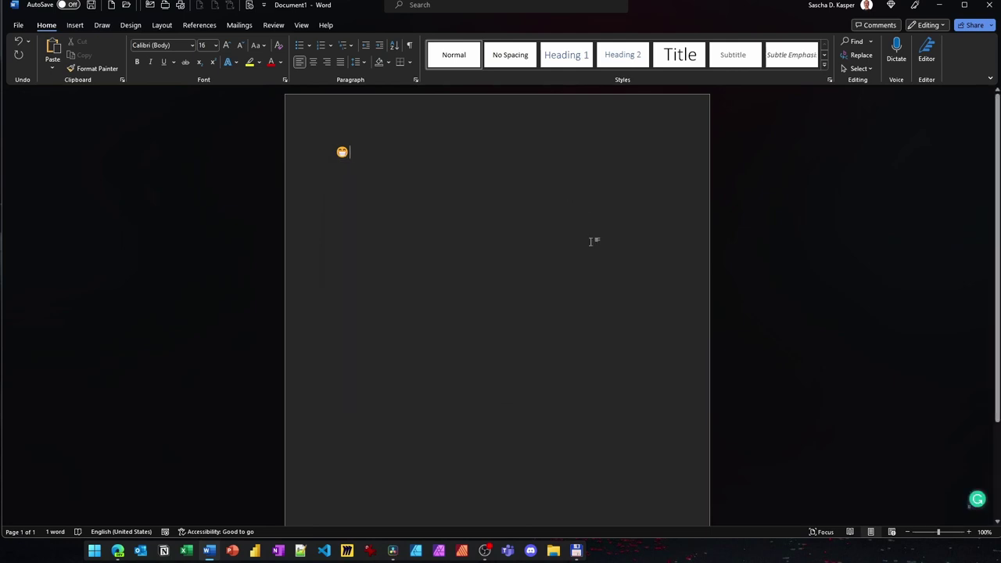
pyautogui.press('super+period')
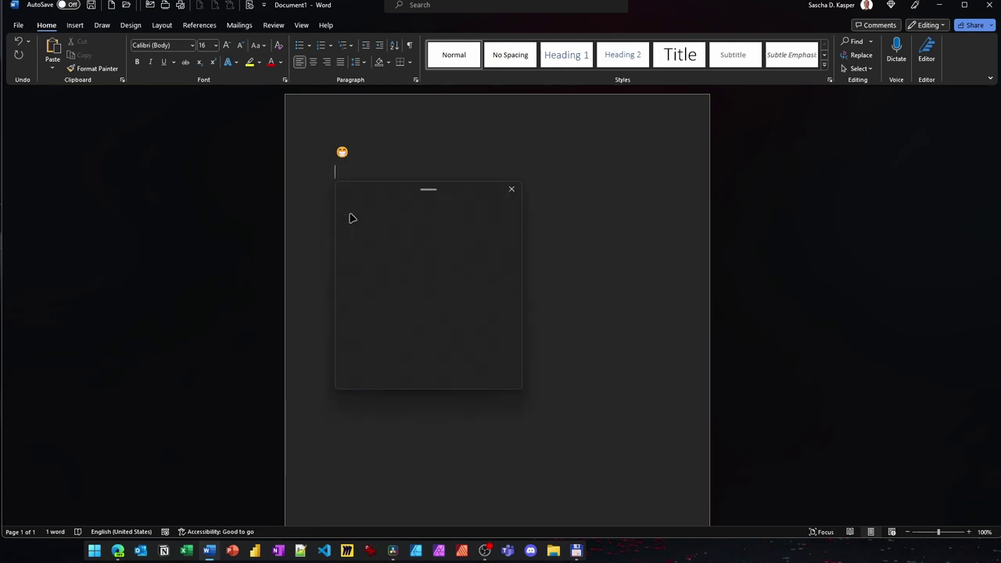
pyautogui.click(415, 209)
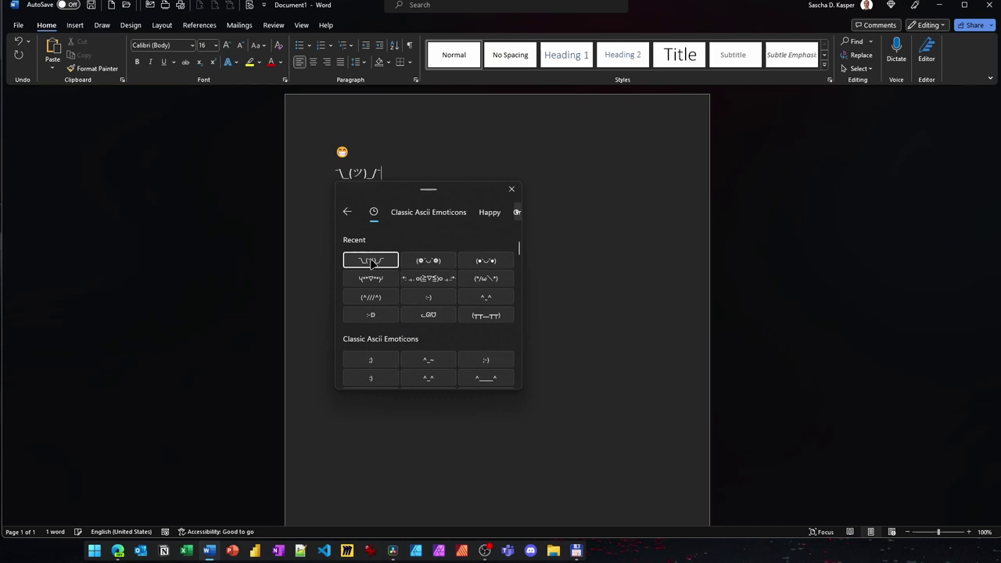
pyautogui.click(370, 261)
pyautogui.click(370, 261)
# Start a new line in the document and browse the general punctuation and currency categories of the symbol picker.
pyautogui.press('Return')
pyautogui.press('super+period')
pyautogui.click(437, 233)
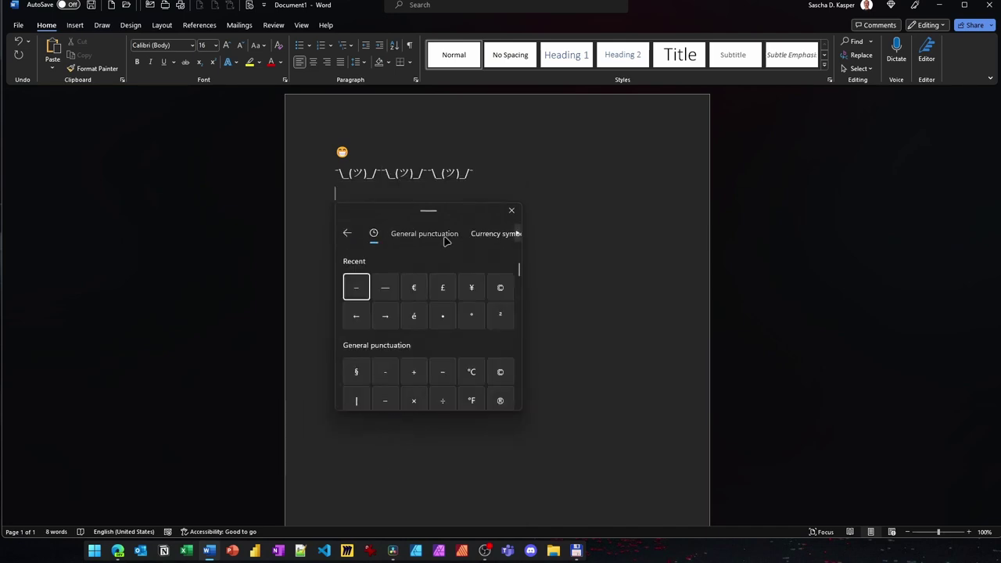
pyautogui.click(442, 233)
pyautogui.click(489, 233)
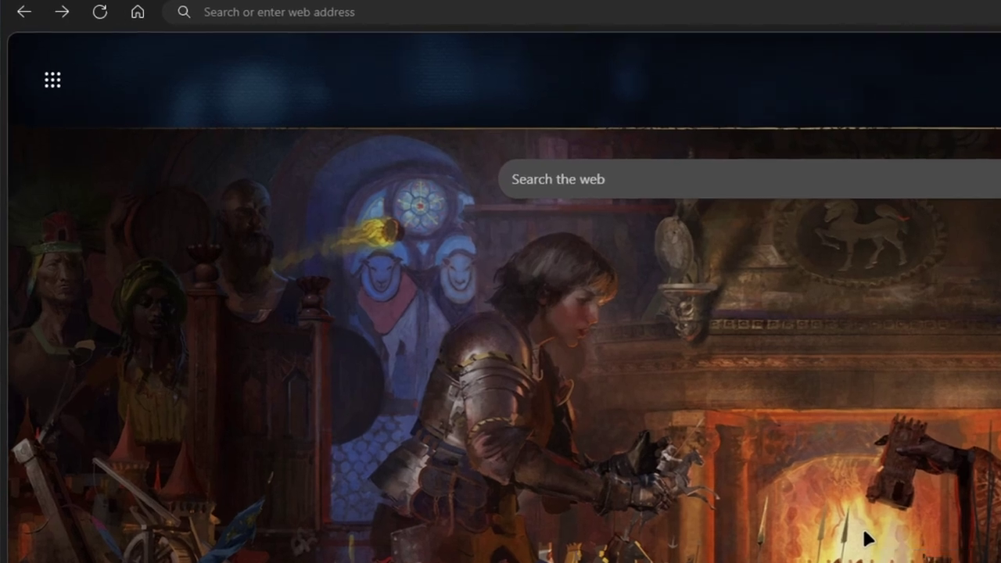
# Pick a pale gold color from the Edge background image with Color Picker and copy its HEX code.
pyautogui.click(566, 352)
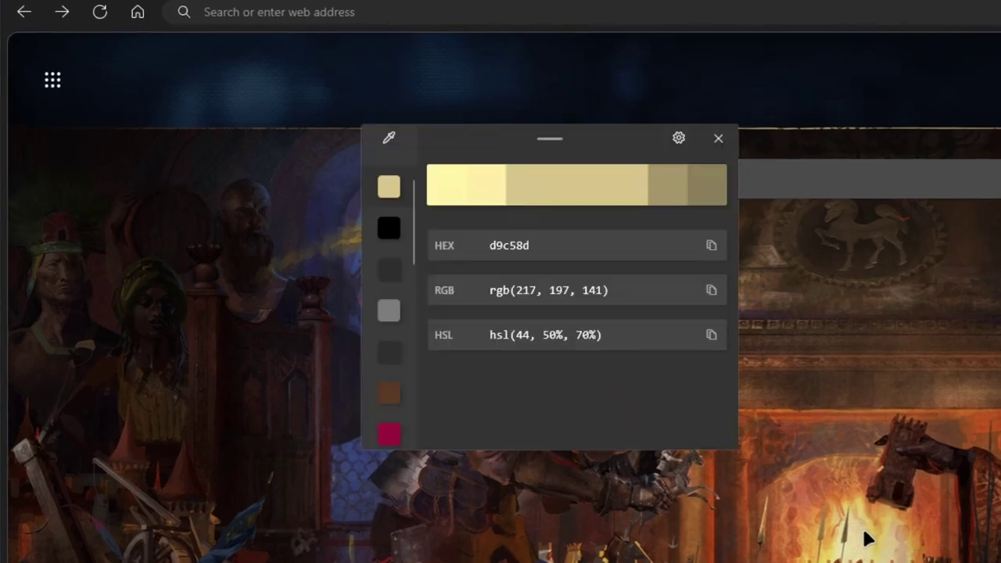
pyautogui.click(710, 247)
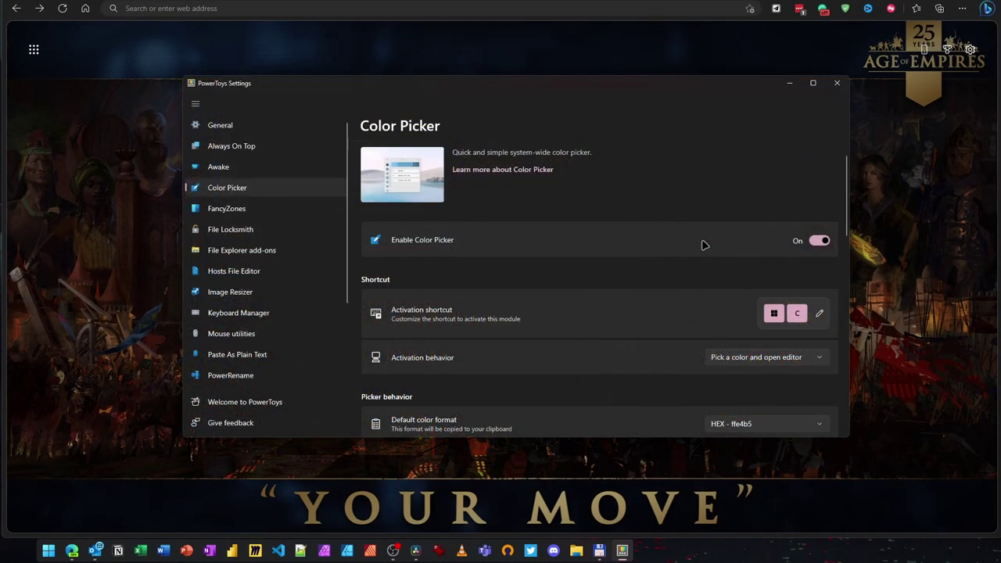
# In PowerToys Settings, review Color Picker's default color format choices, select HEX, and examine the list of color formats.
pyautogui.scroll(-3, 1000, 329)
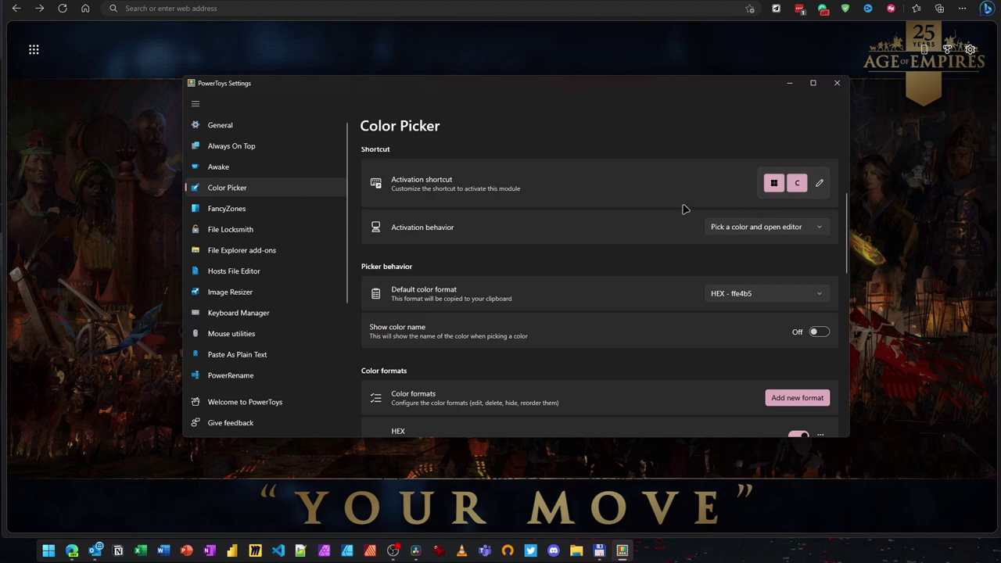
pyautogui.scroll(-1, 681, 285)
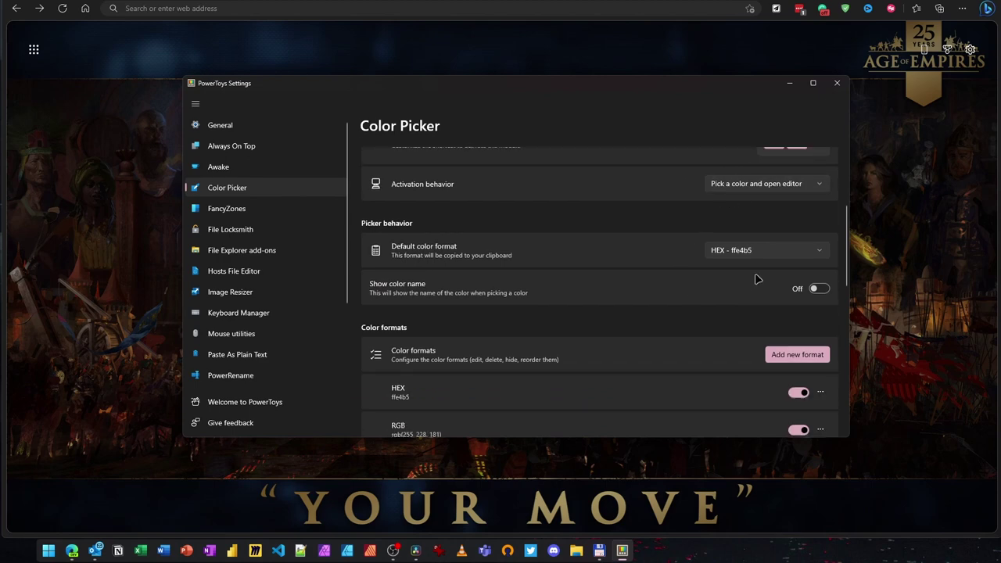
pyautogui.click(821, 252)
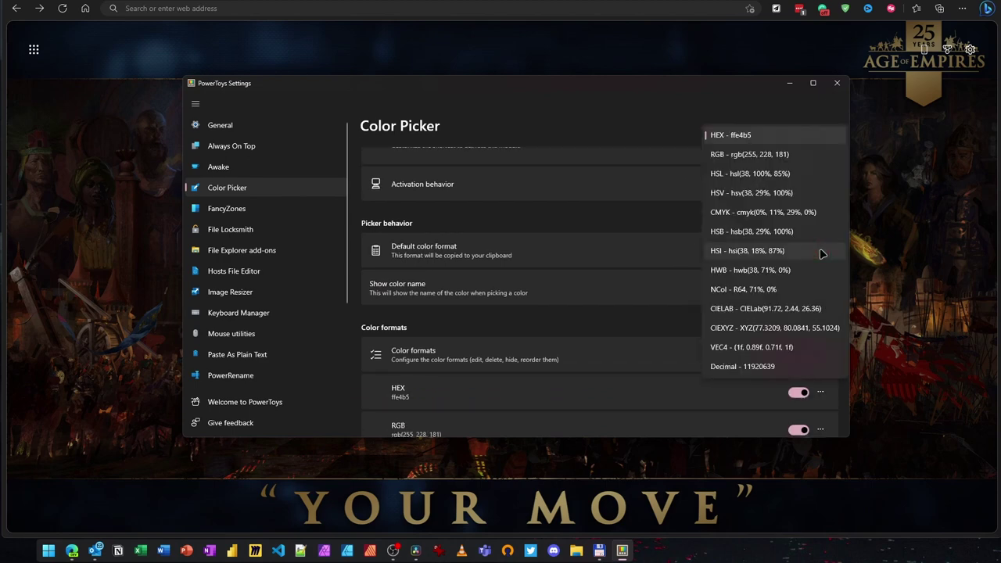
pyautogui.click(782, 136)
pyautogui.scroll(-5, 678, 318)
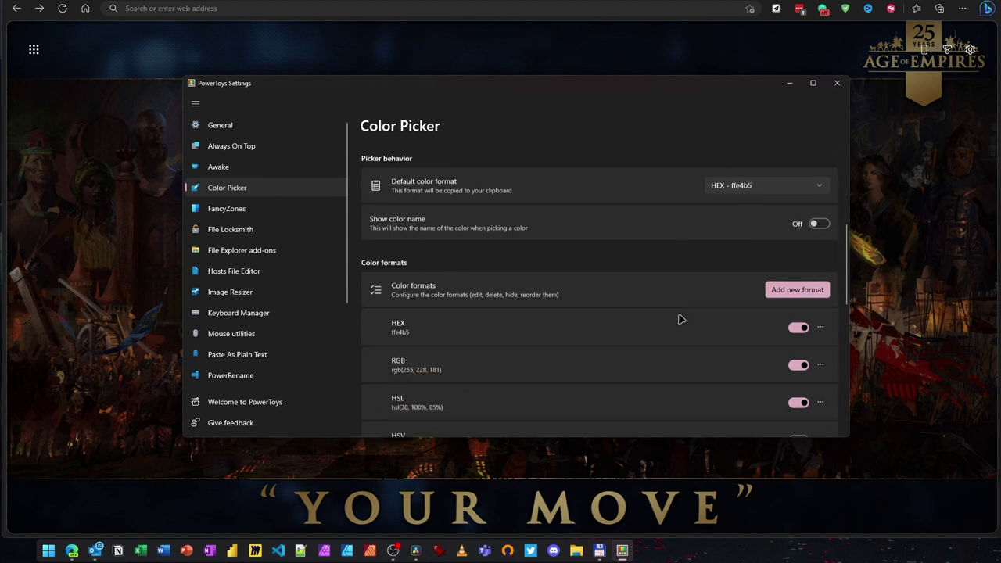